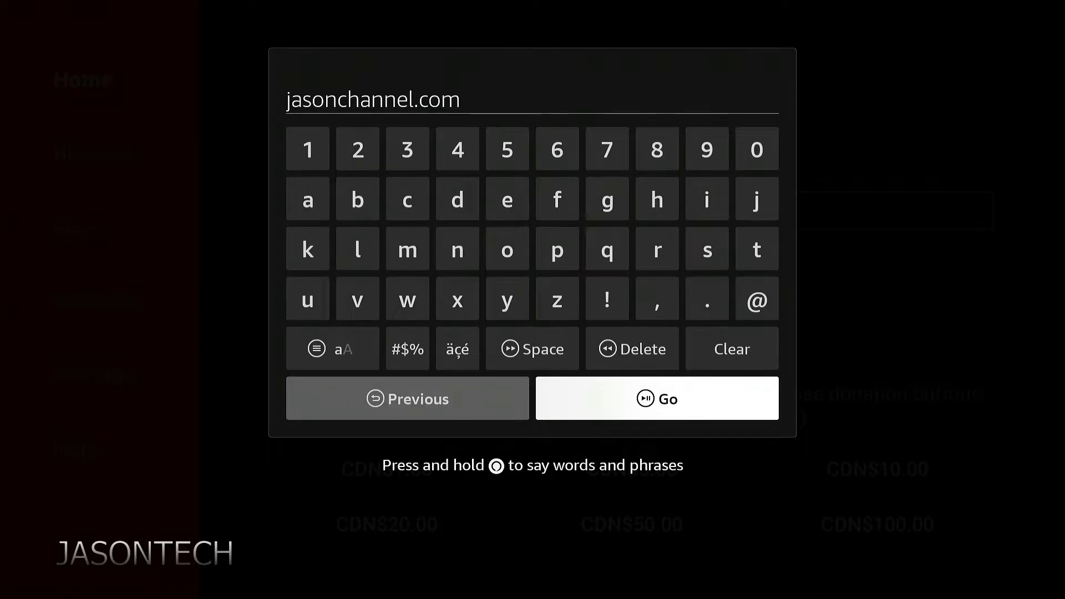
Load jasonchannel.com, go to its APP'S page and scroll down to the Software section
key(Return)
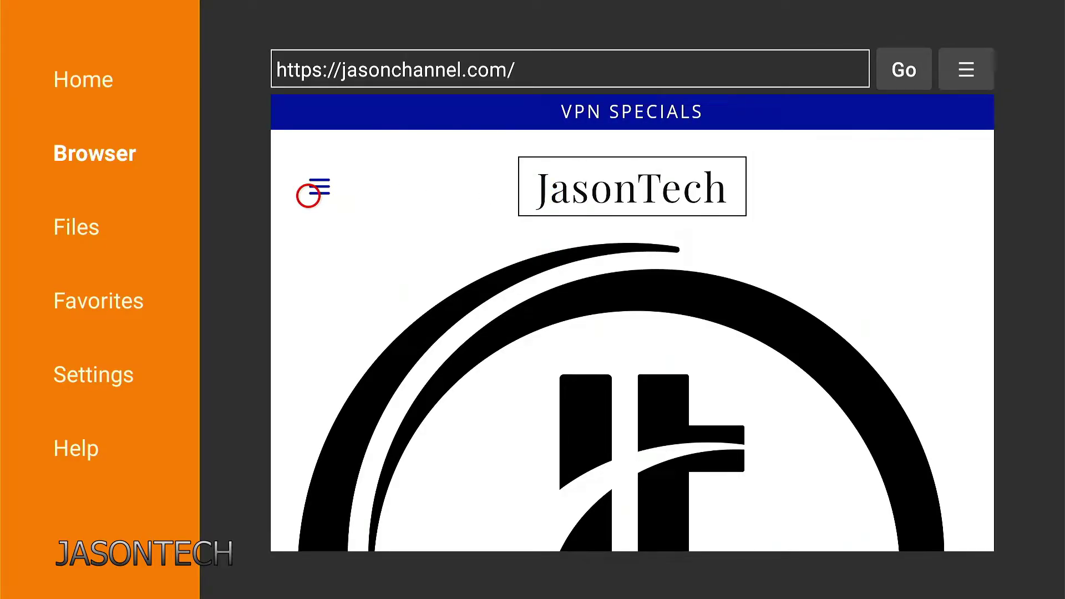
click(309, 195)
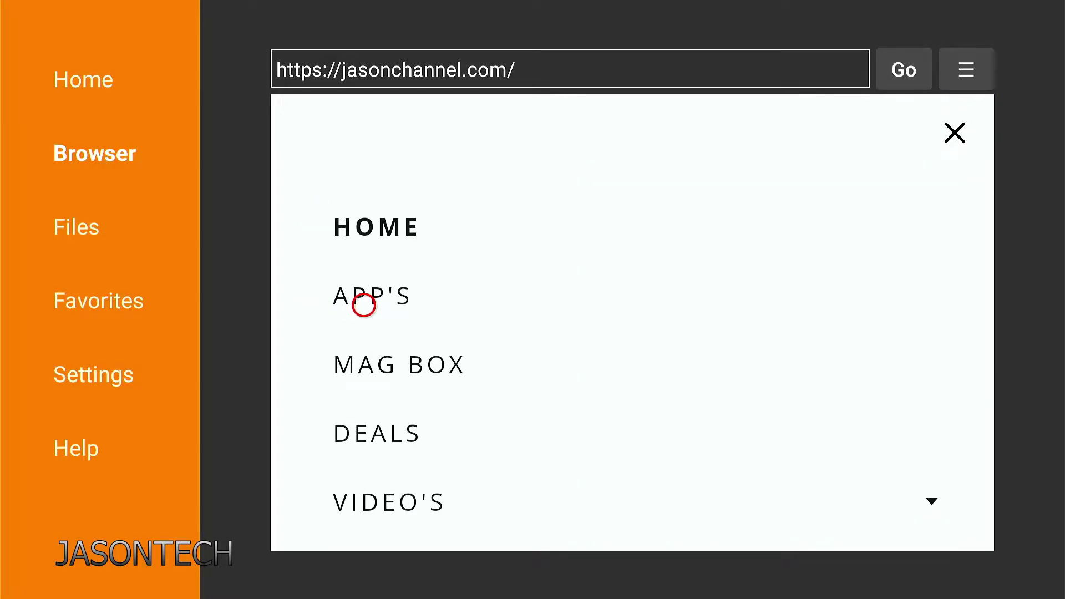
click(364, 305)
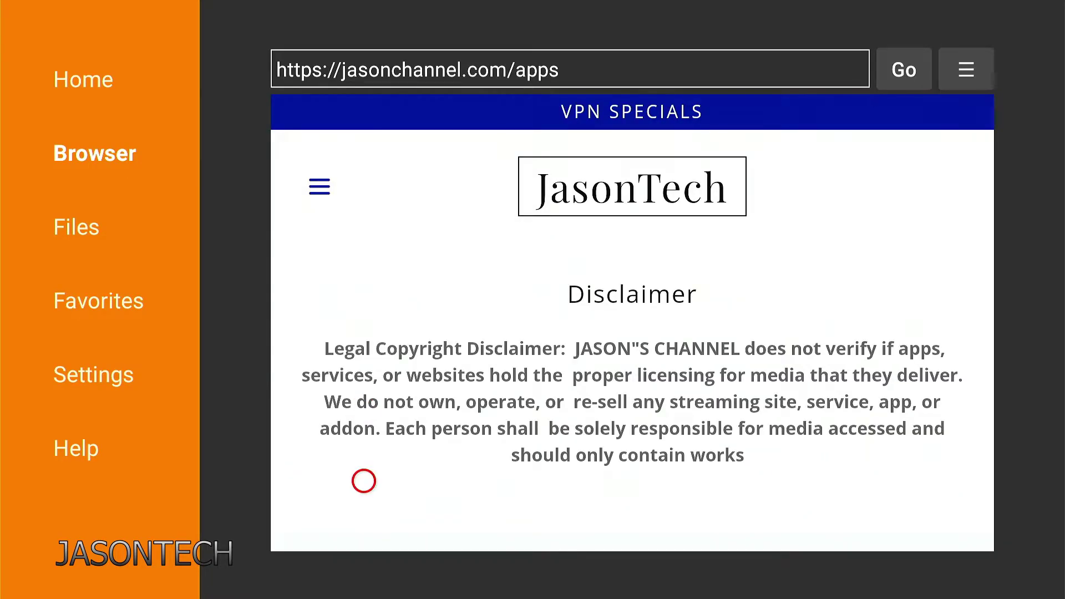
scroll(364, 529, down, 10)
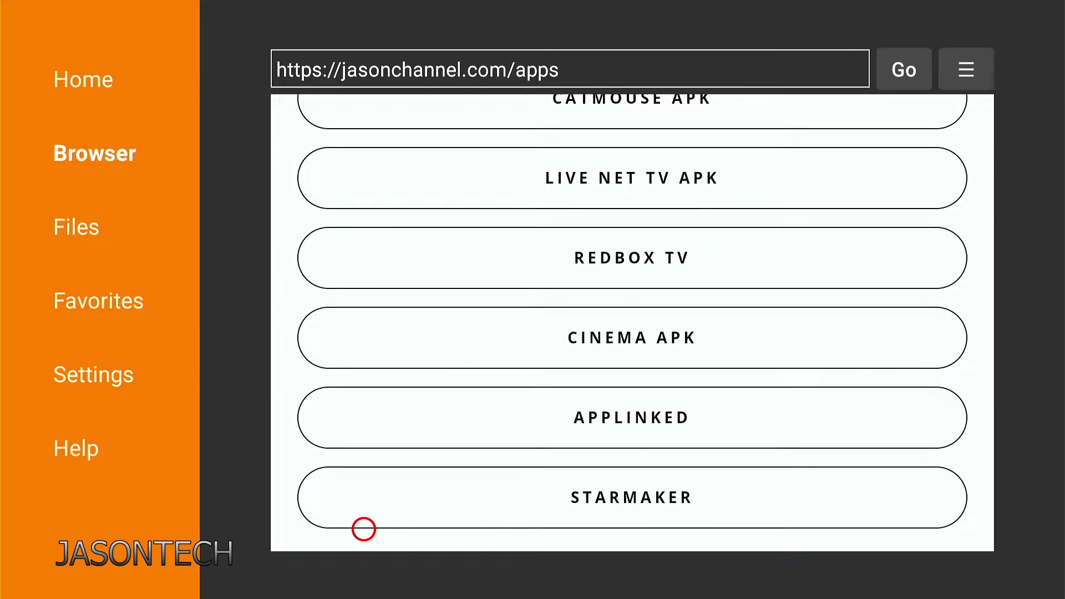
scroll(364, 529, down, 10)
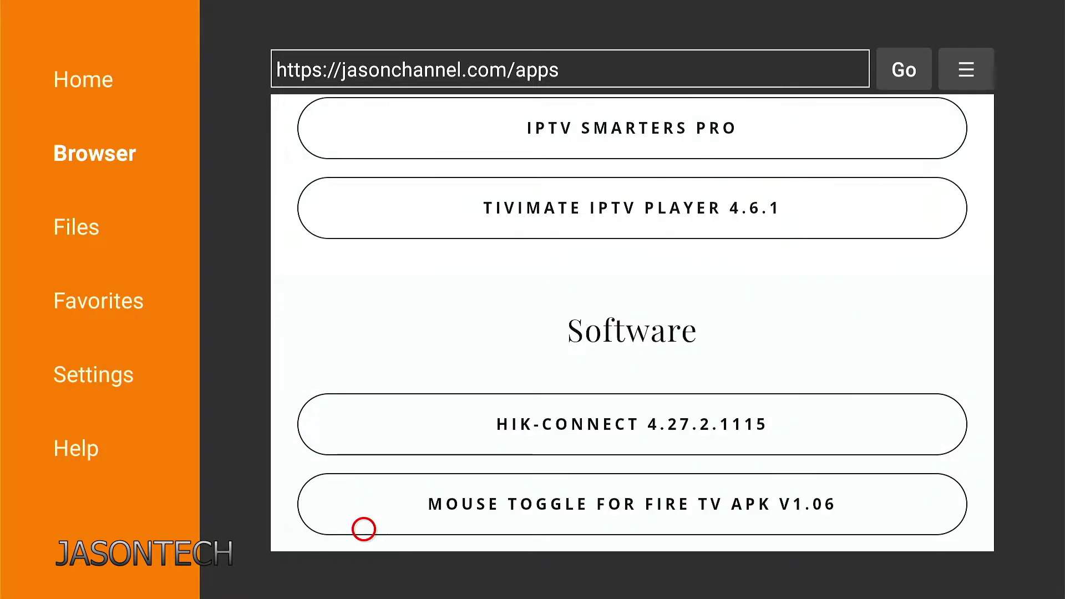
scroll(363, 528, down, 3)
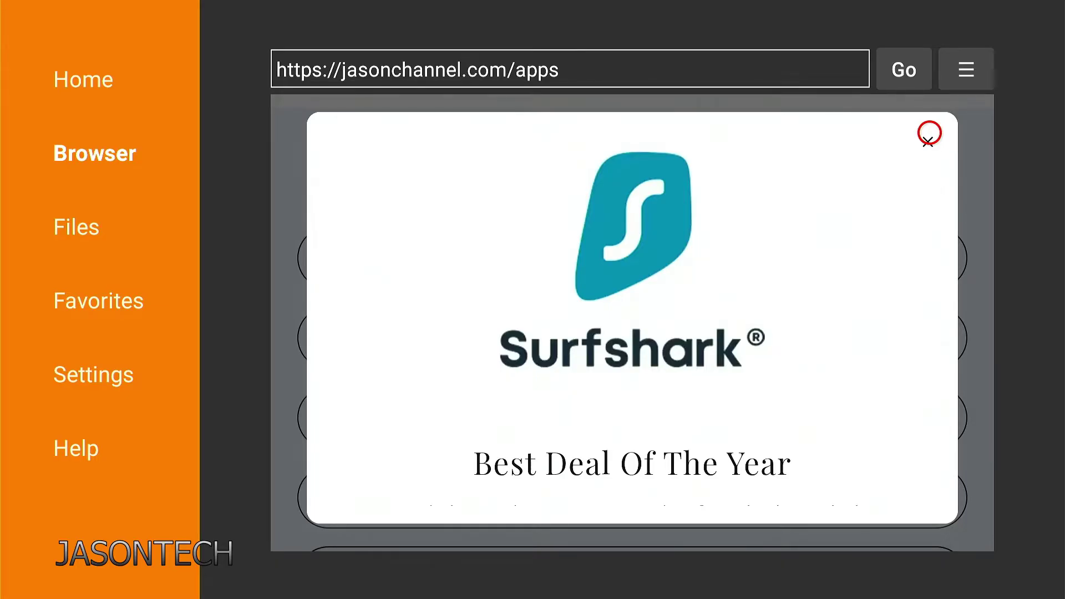
Dismiss the Surfshark ad, then download and install Mouse Toggle for Fire TV APK v1.11
click(929, 133)
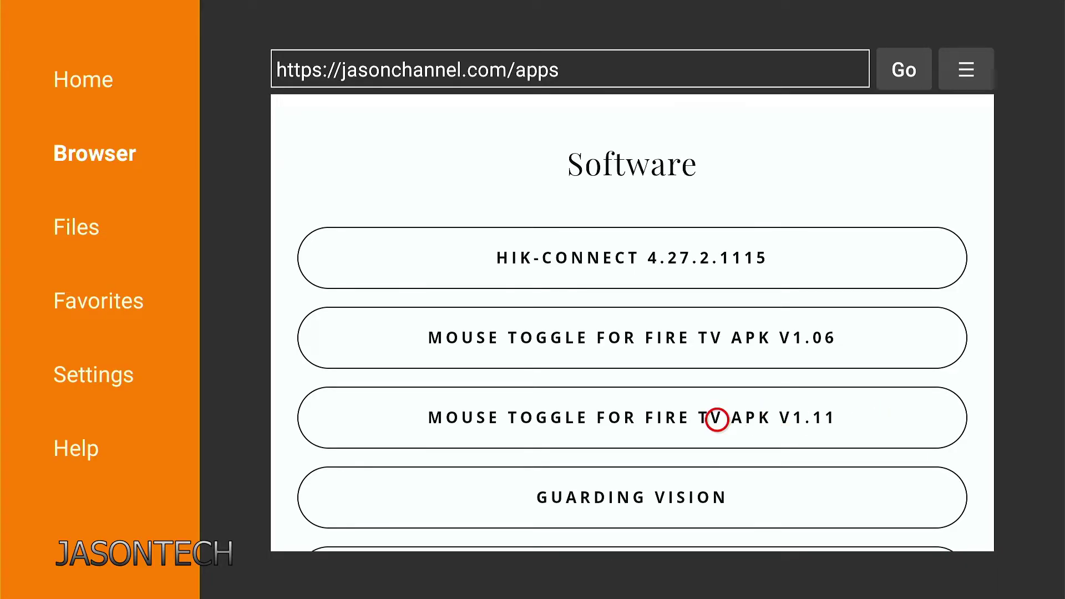
click(716, 419)
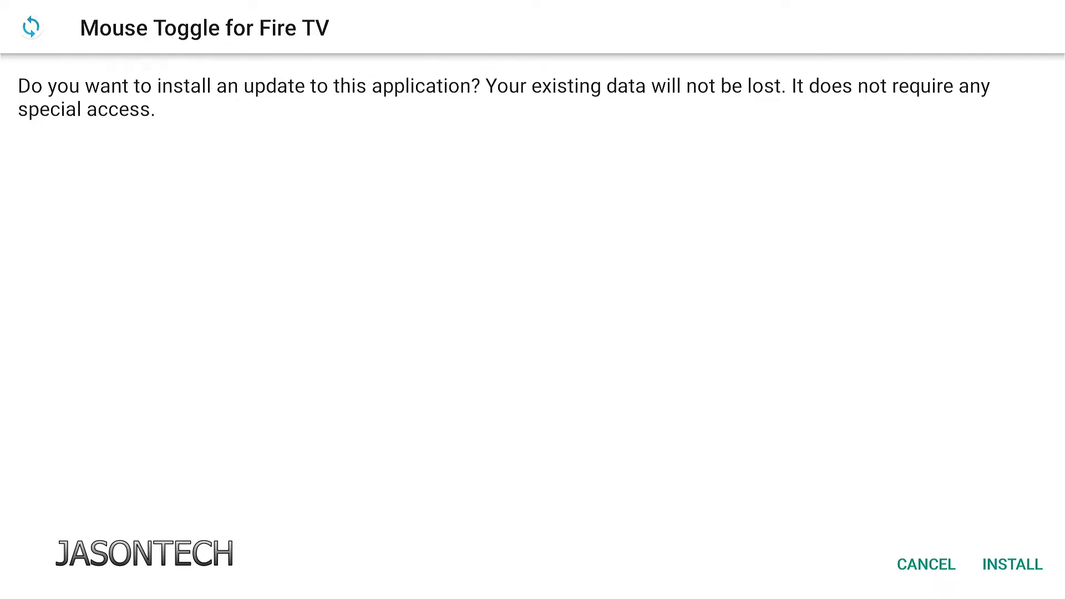
key(Left)
key(Return)
Delete the downloaded Mouse Toggle APK and return to the Fire TV home screen
key(Right)
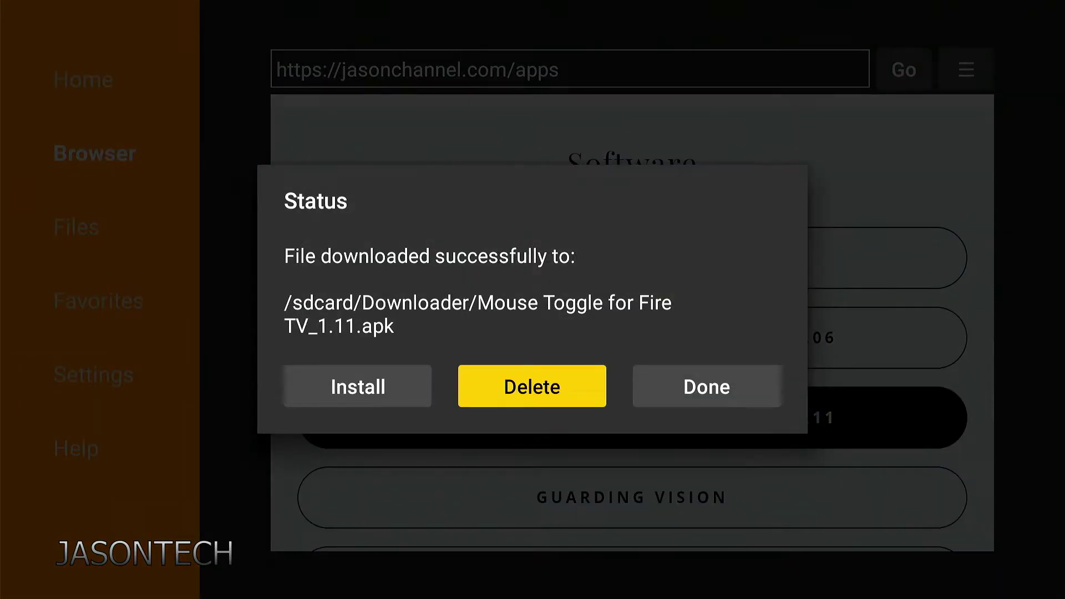
key(Return)
key(Left)
key(Return)
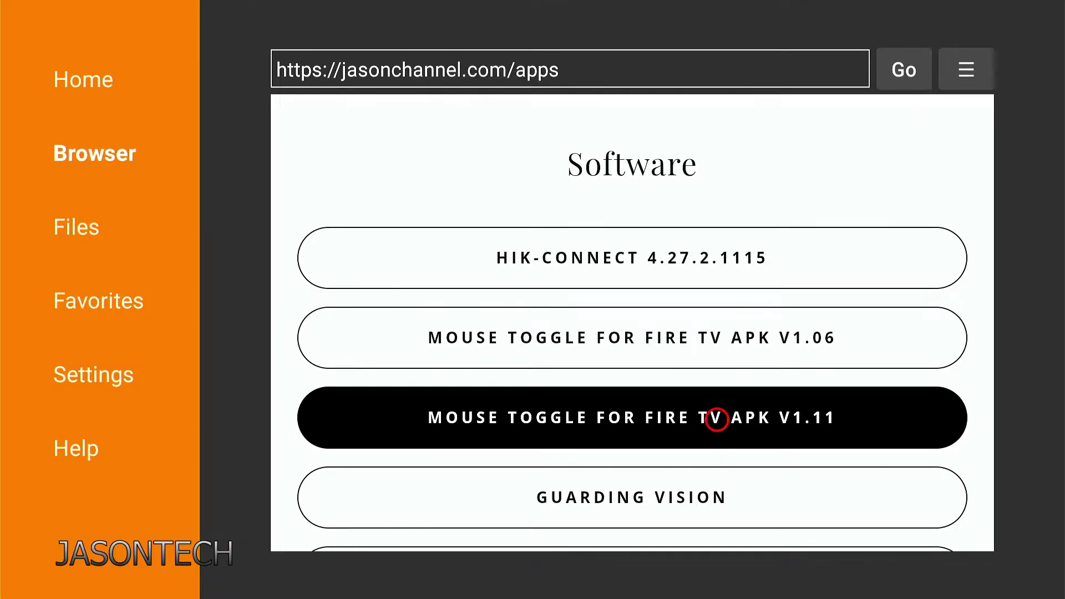
key(Home)
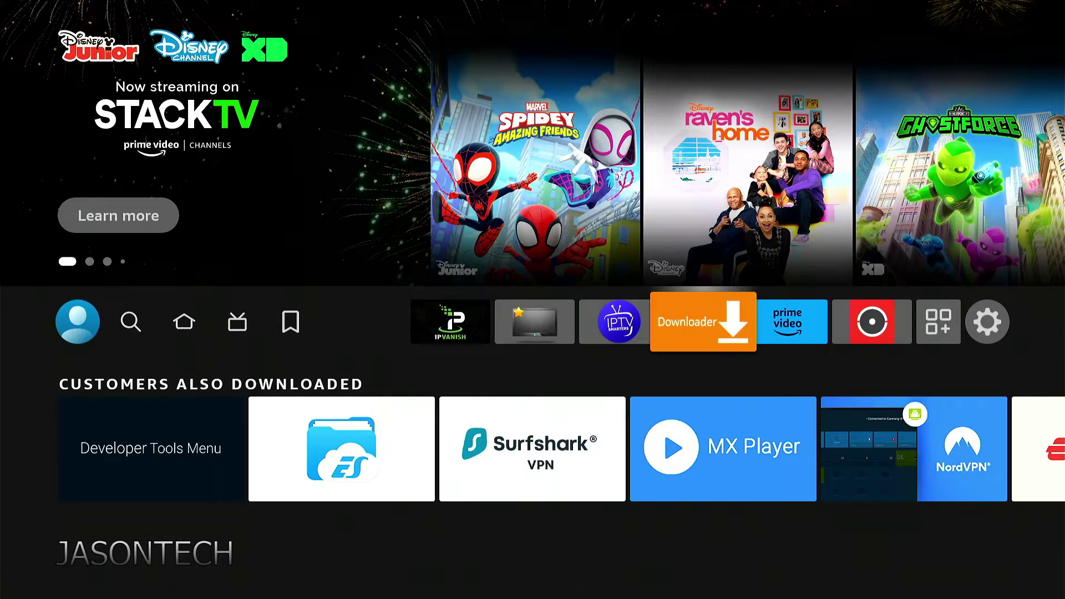
Open Your Apps & Games and launch the Mouse Toggle for Fire TV tile
key(Right)
key(Right)
key(Right)
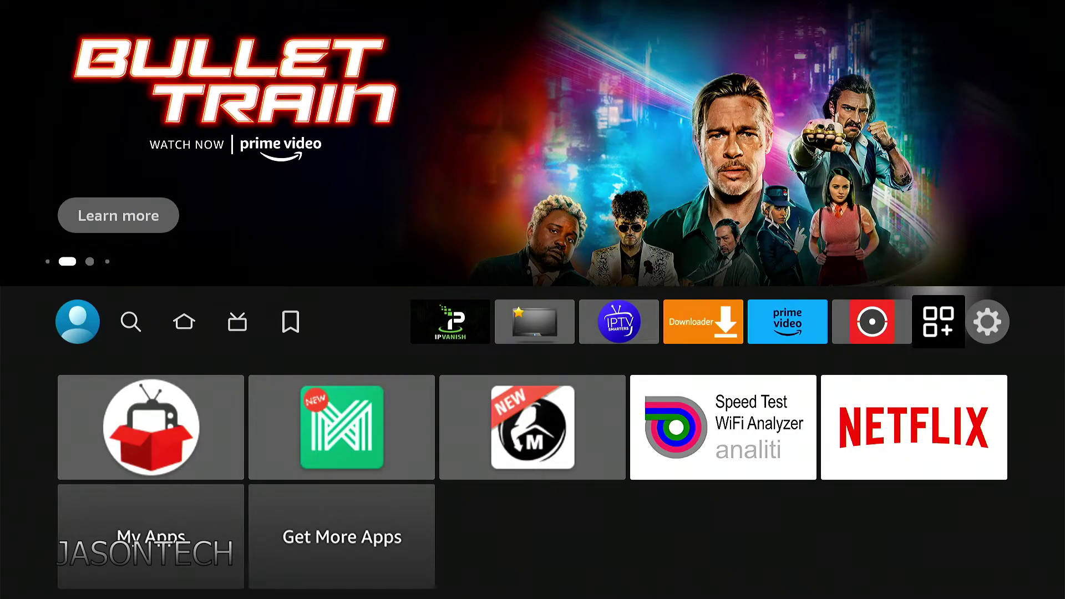
key(Return)
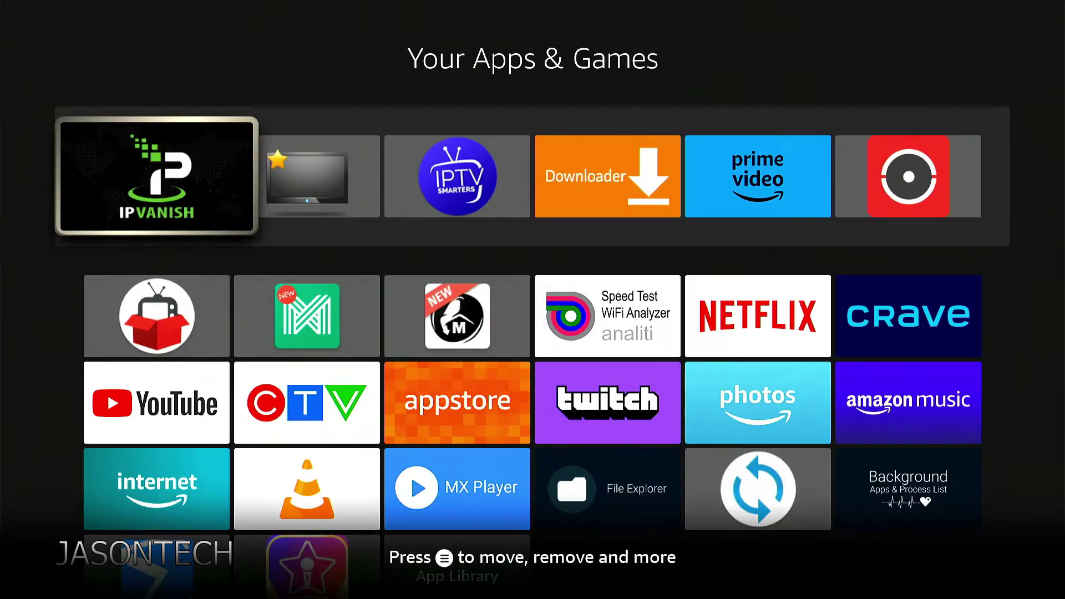
key(Down)
key(Down)
key(Down)
key(Right)
key(Right)
key(Right)
key(Right)
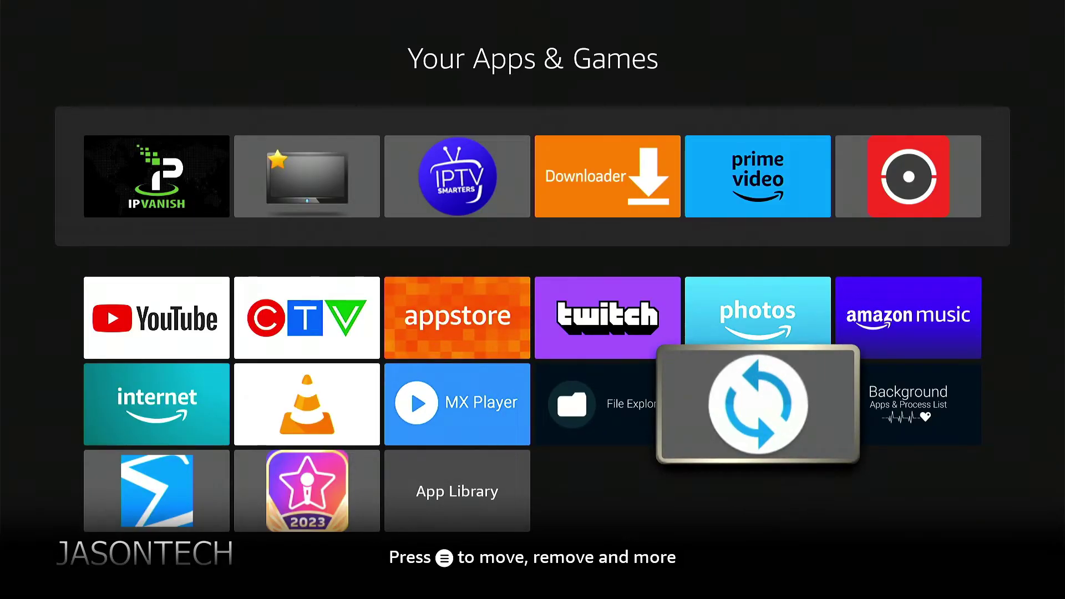
key(Return)
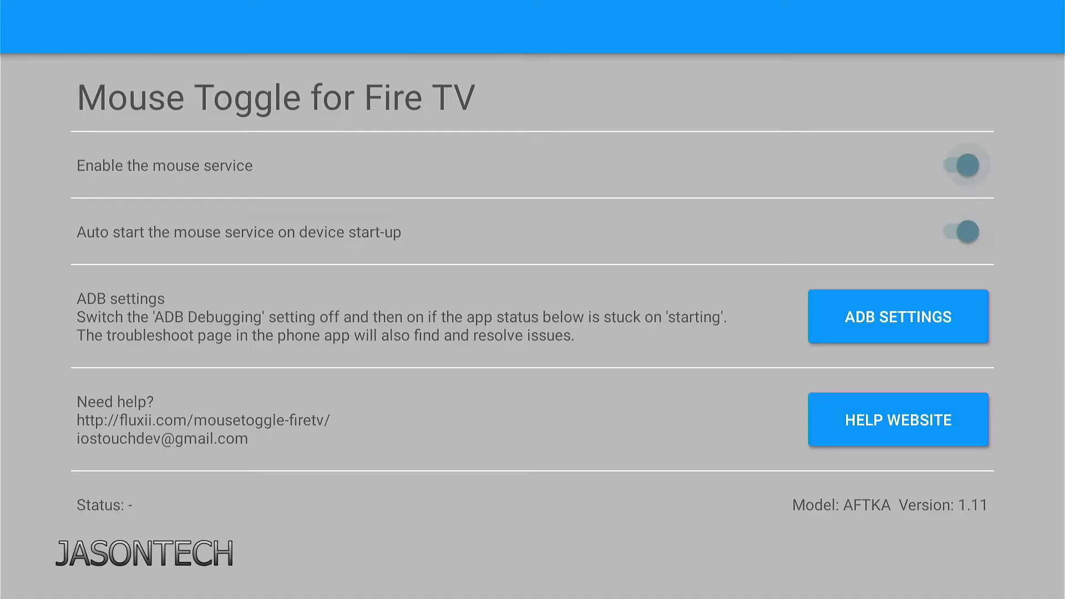
Open Mouse Toggle's ADB SETTINGS to reach the Fire TV Developer Options
key(Down)
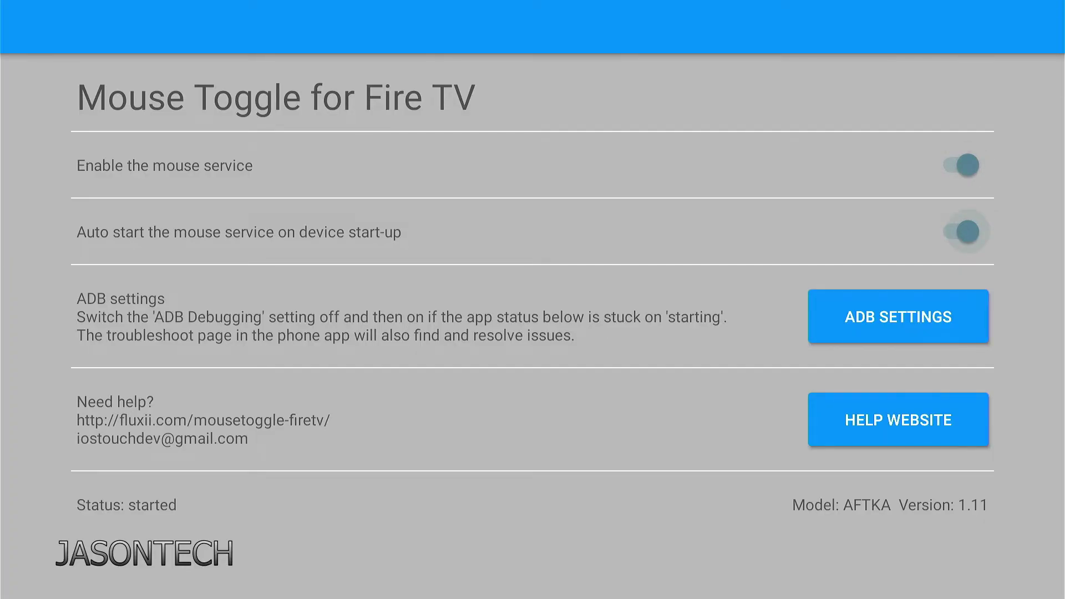
key(Down)
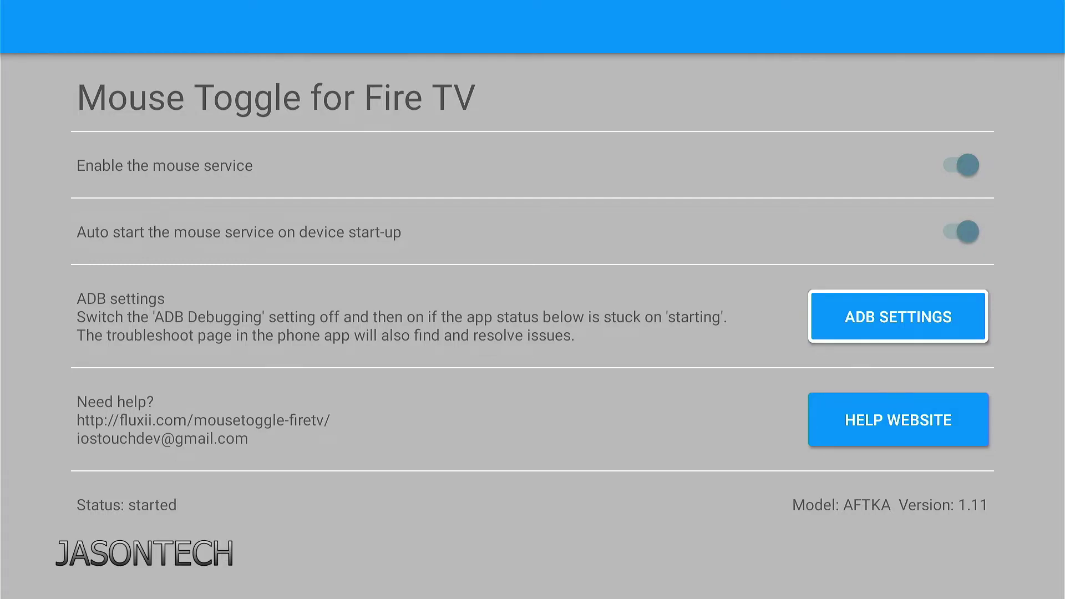
key(Return)
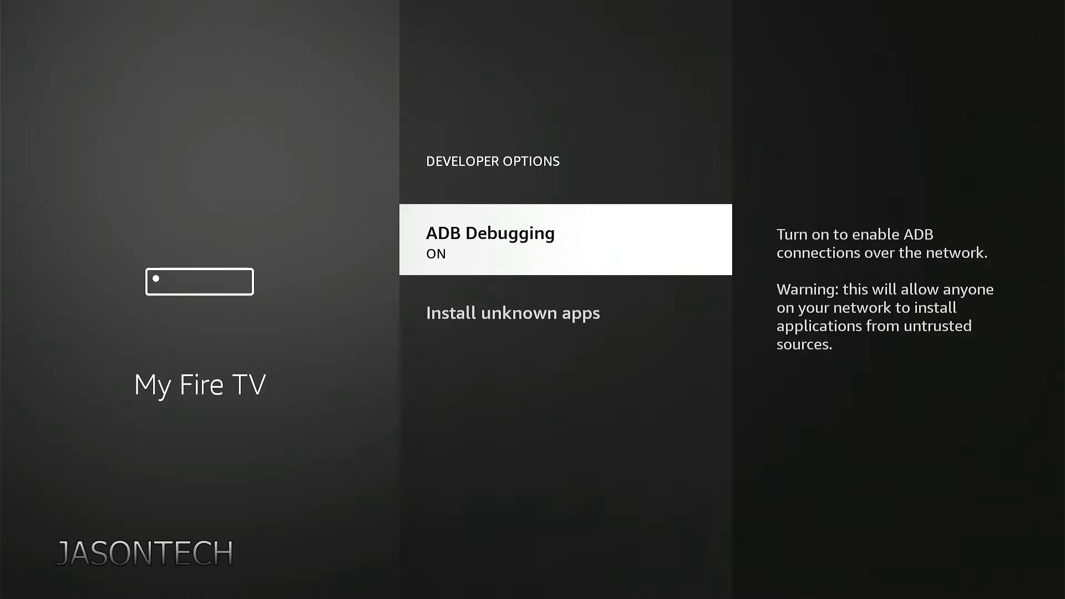
Turn ADB Debugging off in Developer Options
key(Return)
key(Return)
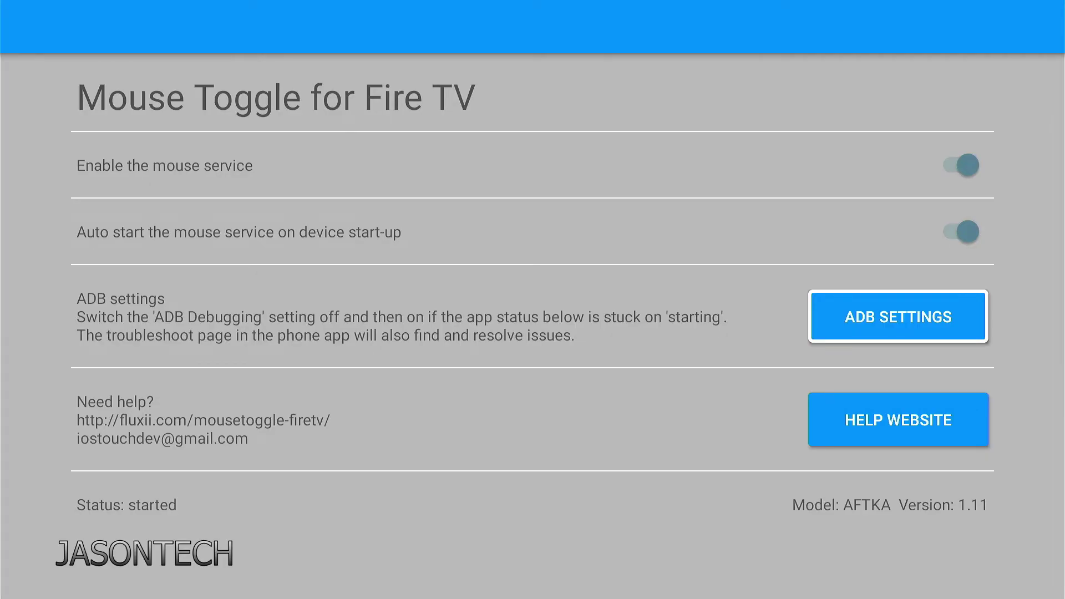
Exit Mouse Toggle to Home and open Settings > Applications > Silk Browser
key(Escape)
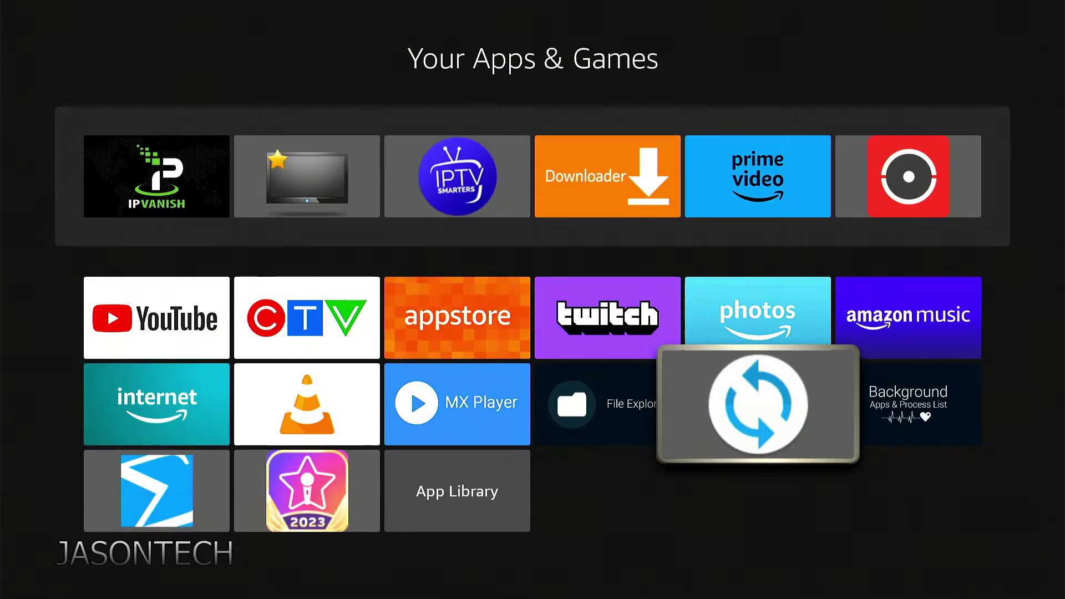
key(Escape)
key(Escape)
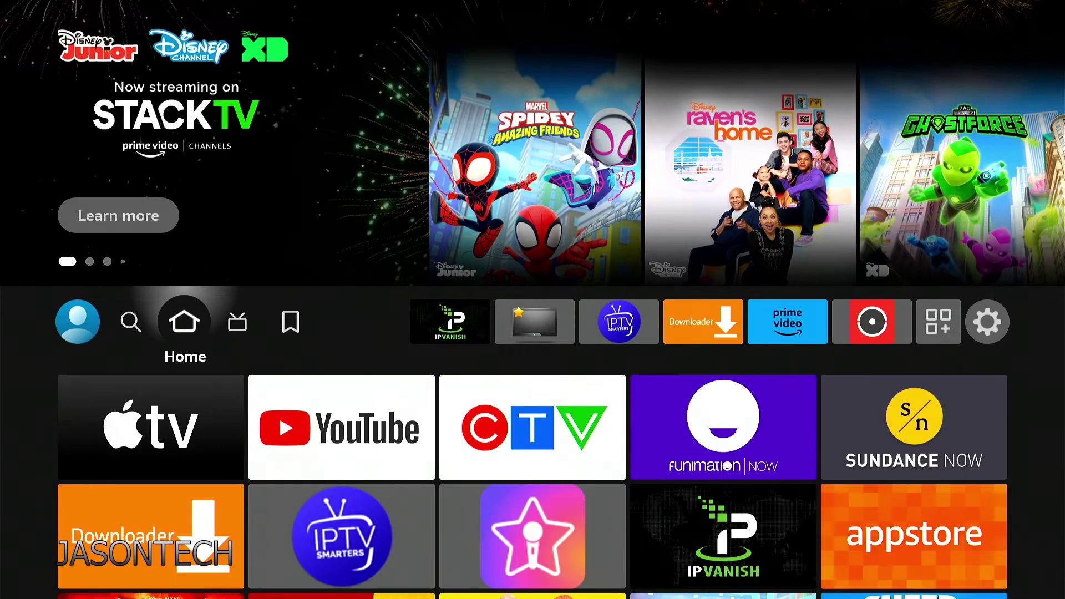
key(Right)
key(Right)
key(Right)
key(Right)
key(Right)
key(Right)
key(Right)
key(Right)
key(Right)
key(Right)
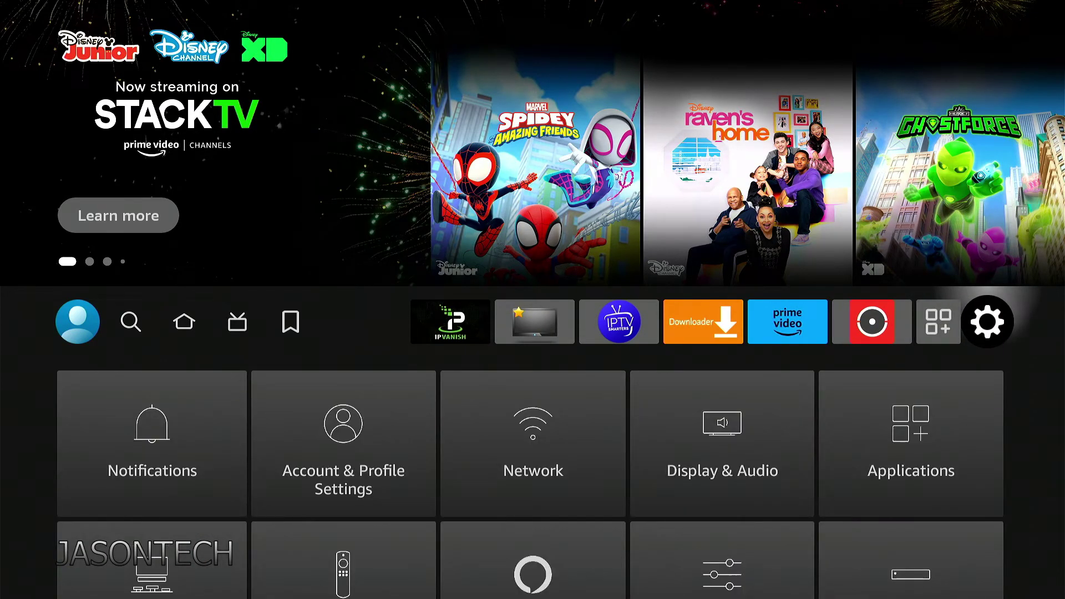
key(Down)
key(Right)
key(Right)
key(Right)
key(Right)
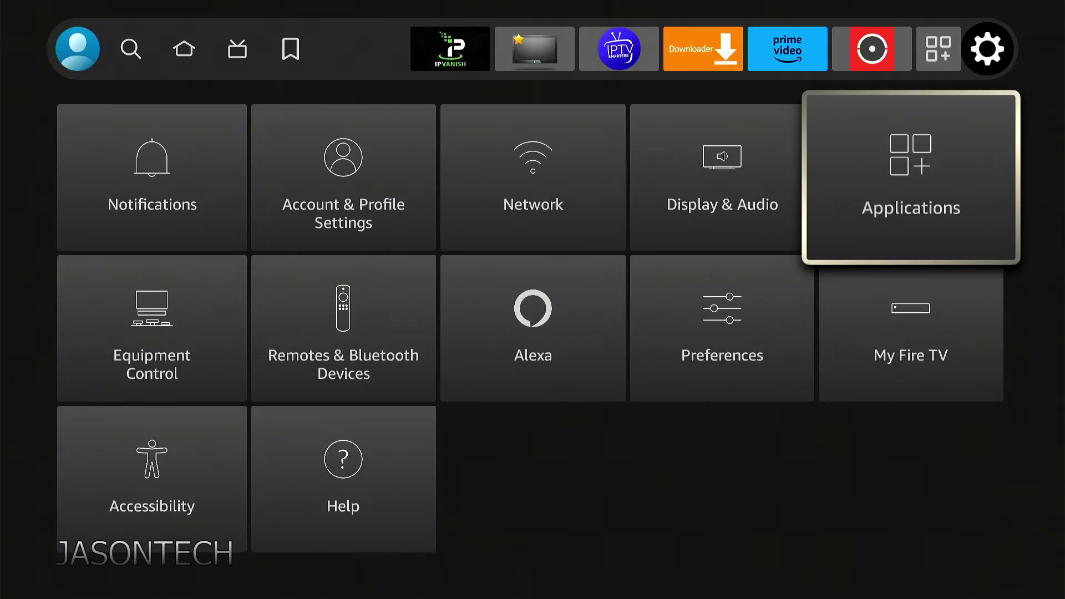
key(Return)
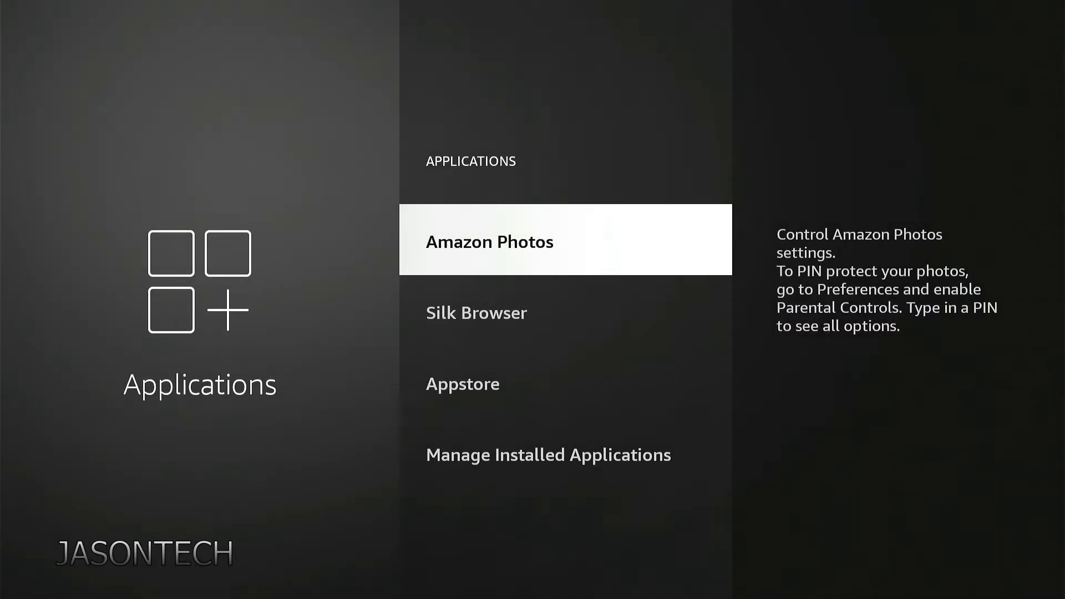
key(Down)
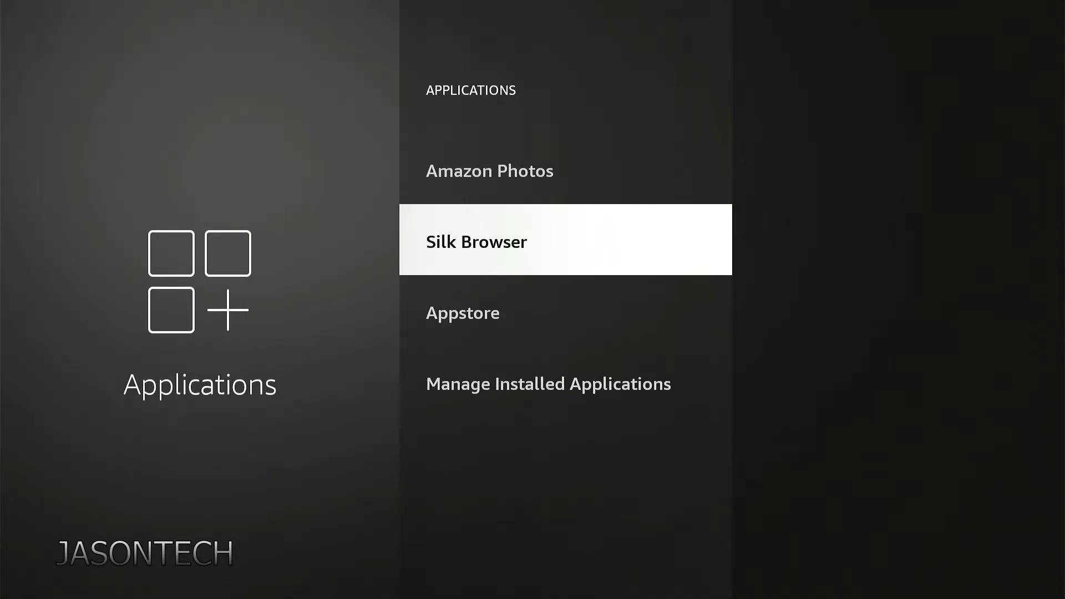
key(Return)
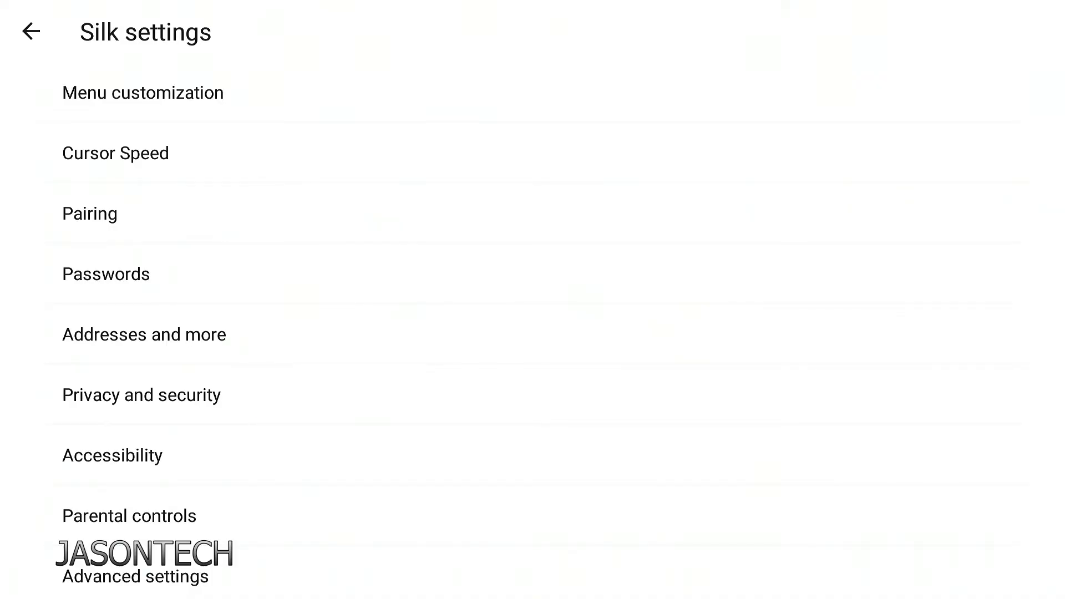
Open Privacy and security > Clear browsing data and scroll through the data types
key(Return)
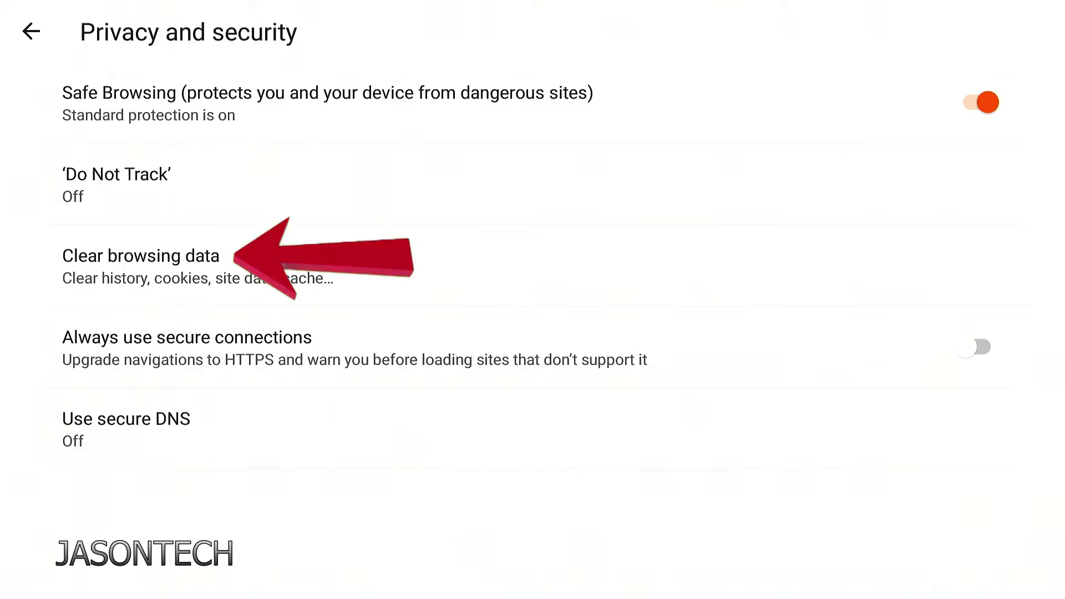
key(Return)
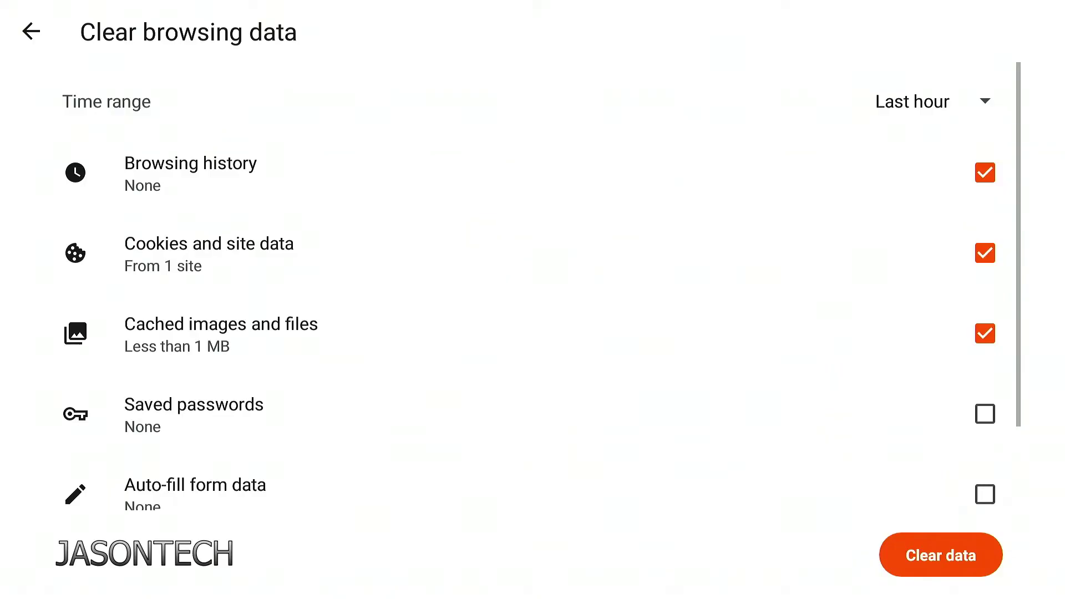
scroll(533, 288, down, 2)
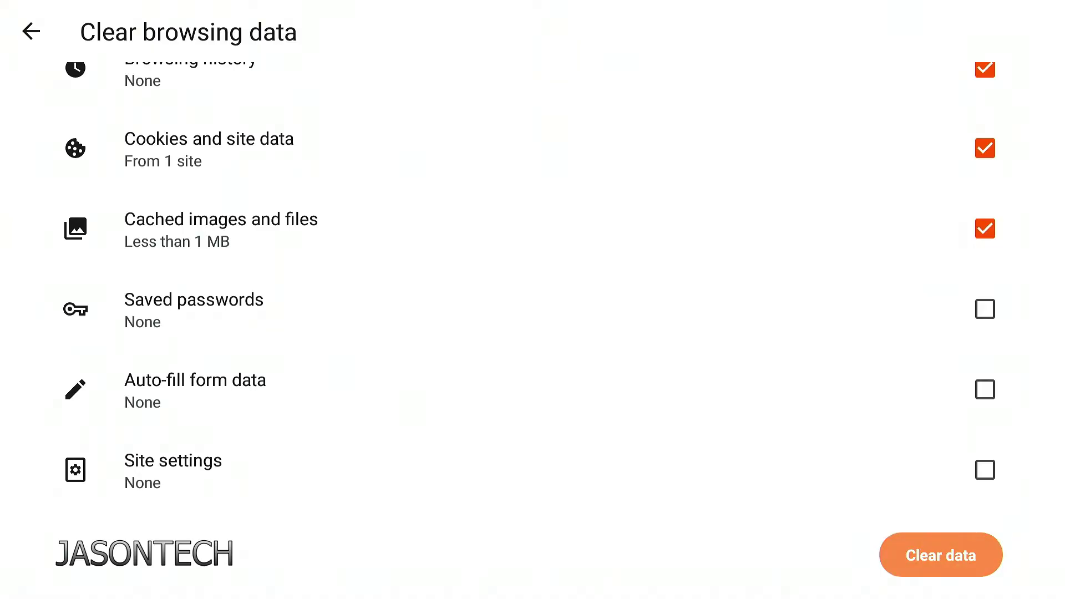
scroll(532, 289, up, 1)
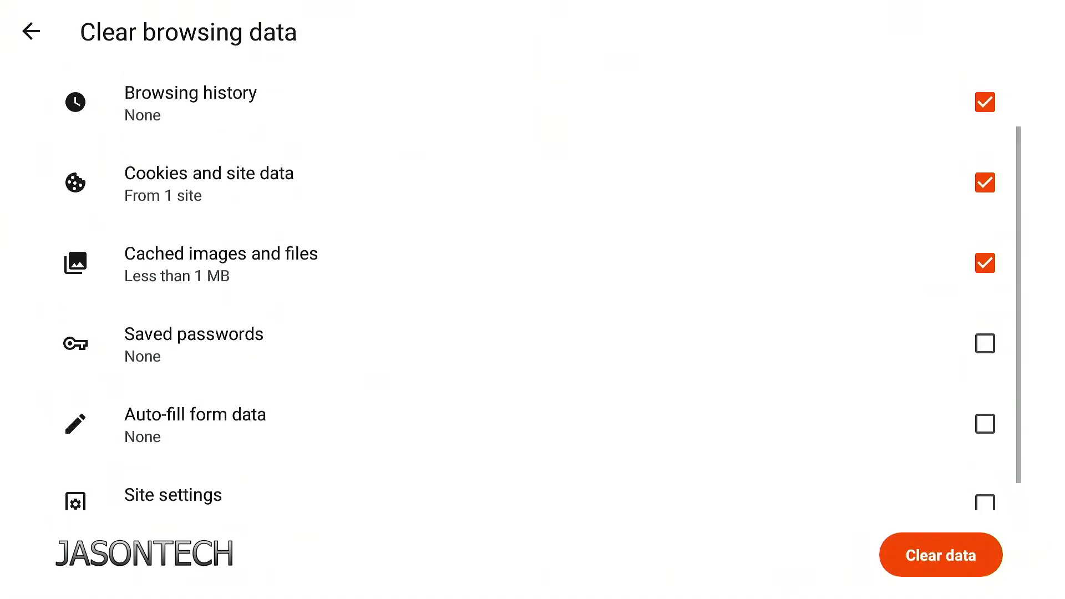
scroll(532, 288, up, 2)
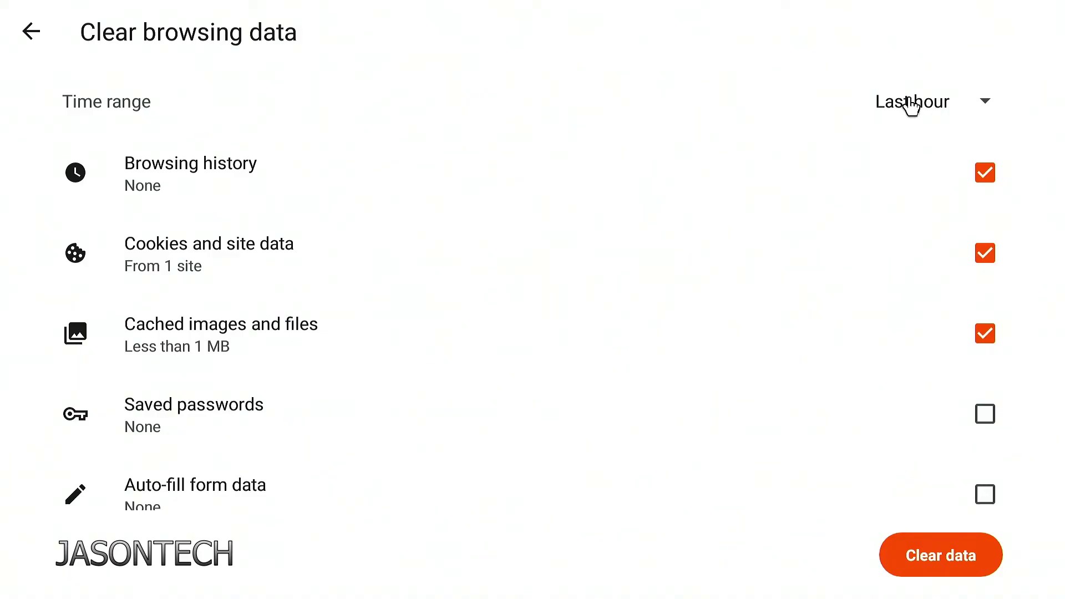
Set the time range to All time and clear the checked browsing data
click(910, 103)
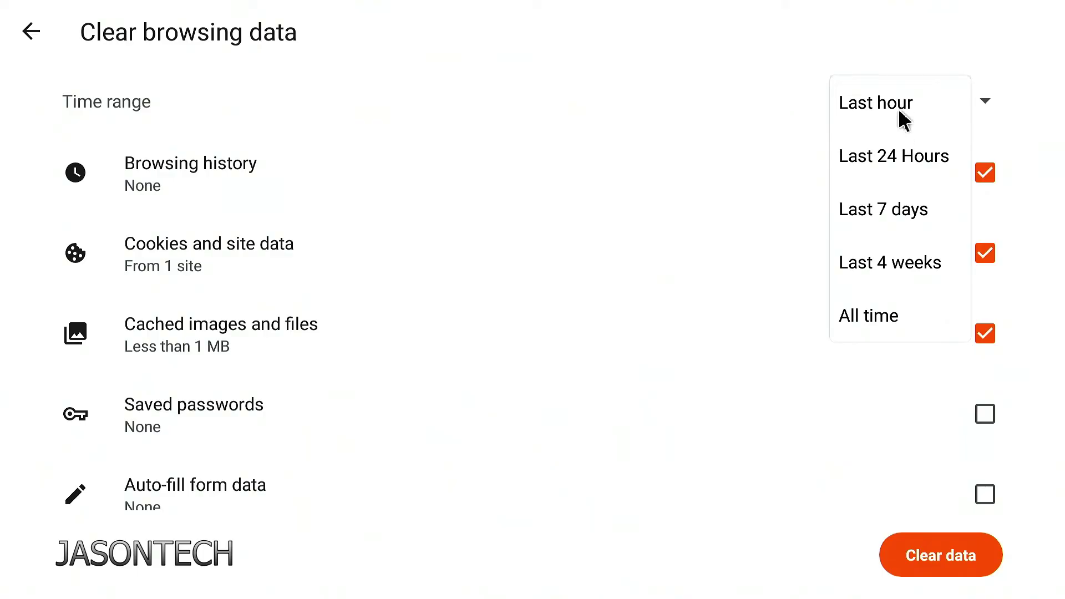
click(881, 318)
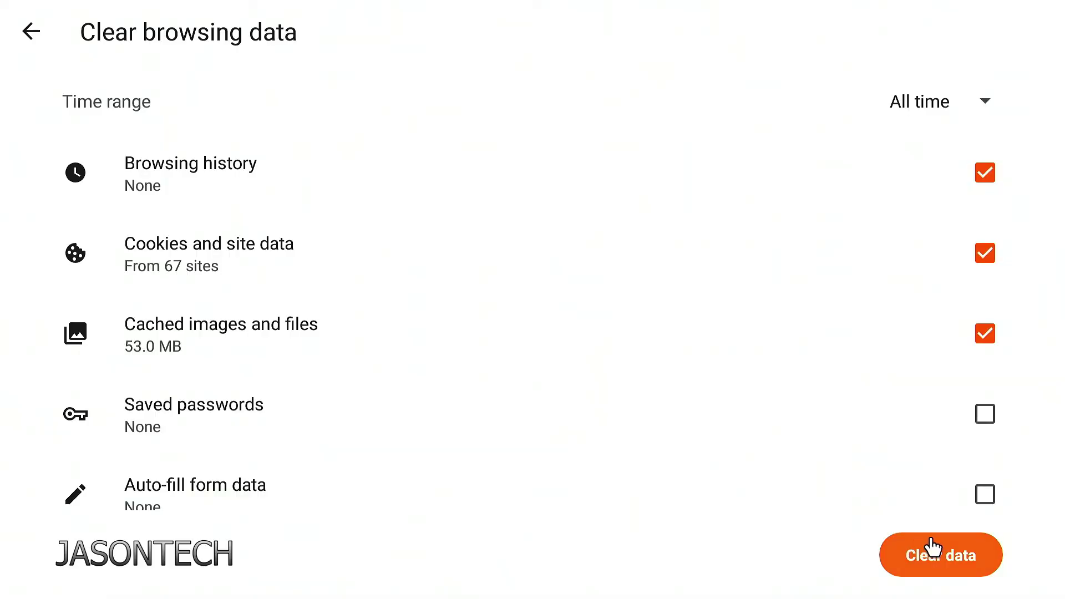
click(937, 552)
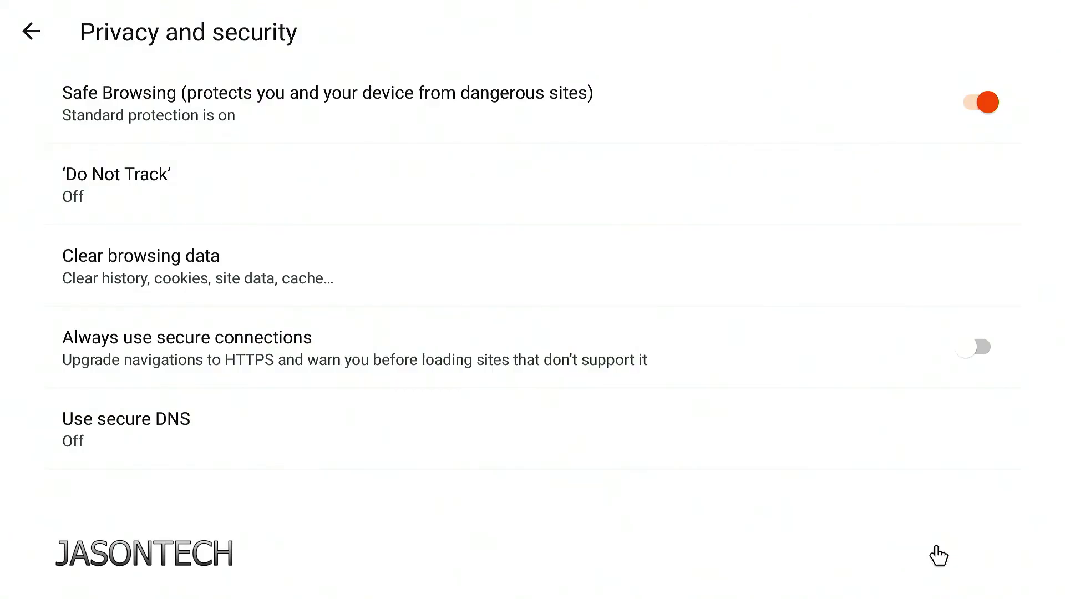